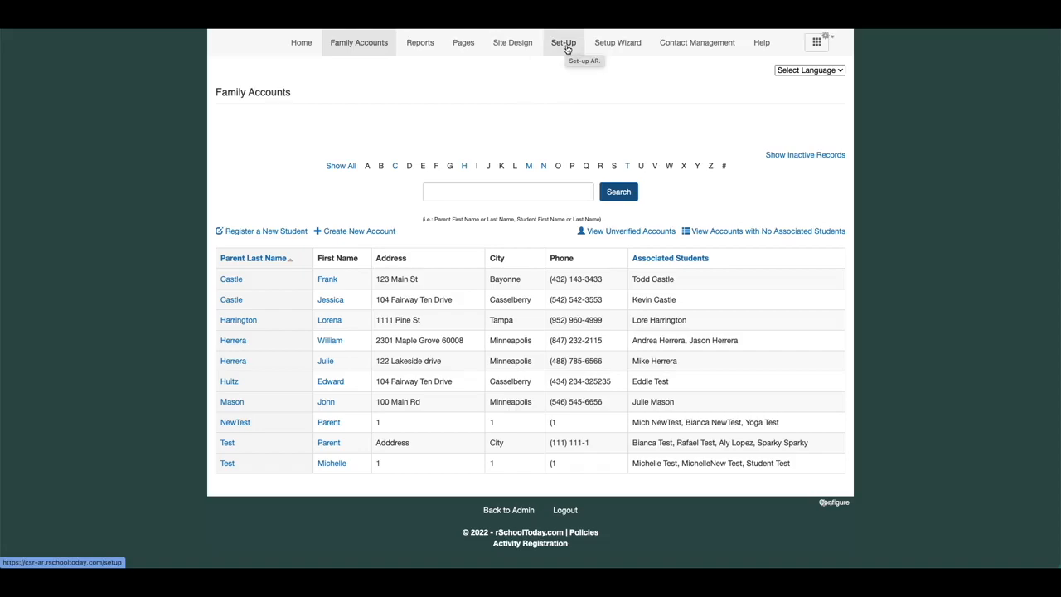
Open the list of registration forms in the site set-up.
click(565, 44)
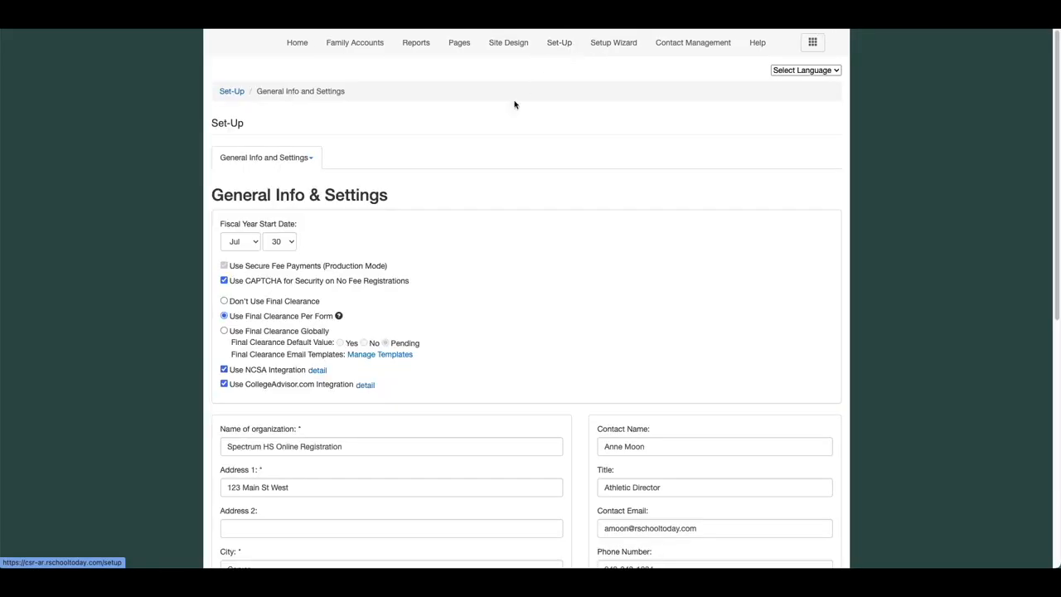
click(312, 161)
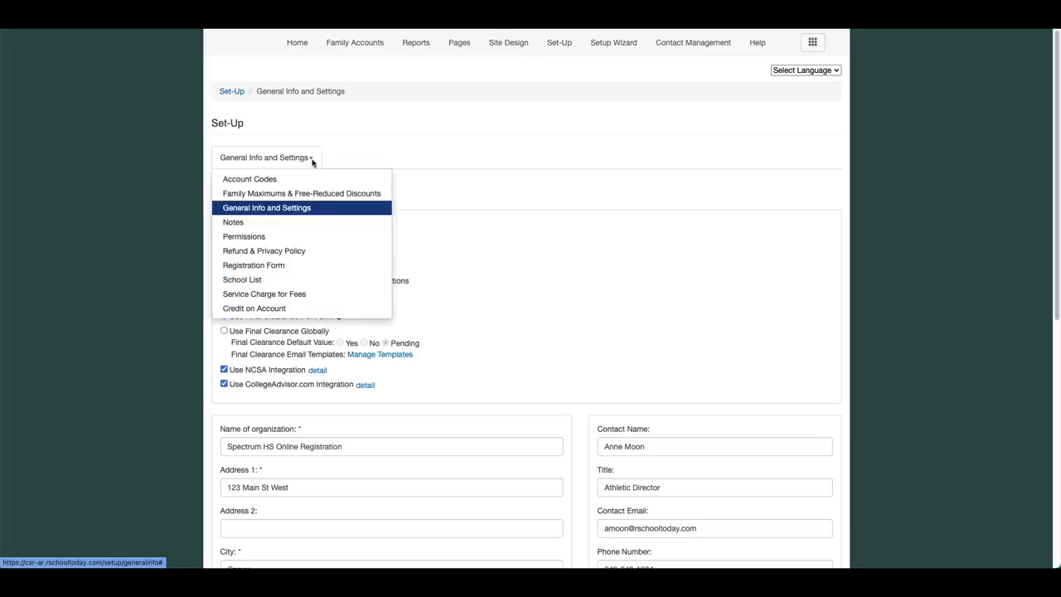
click(286, 266)
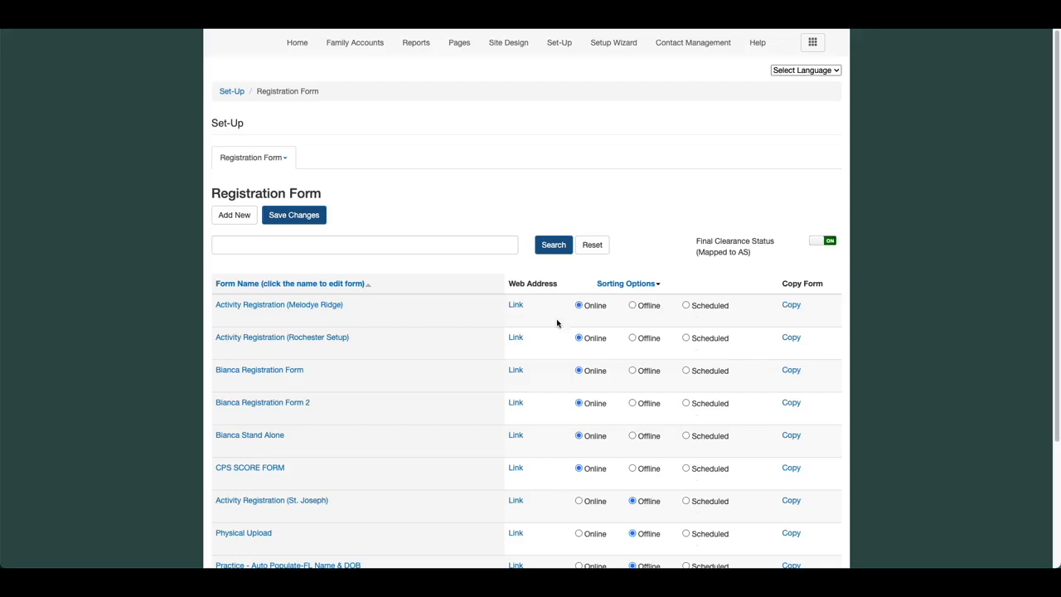
click(795, 307)
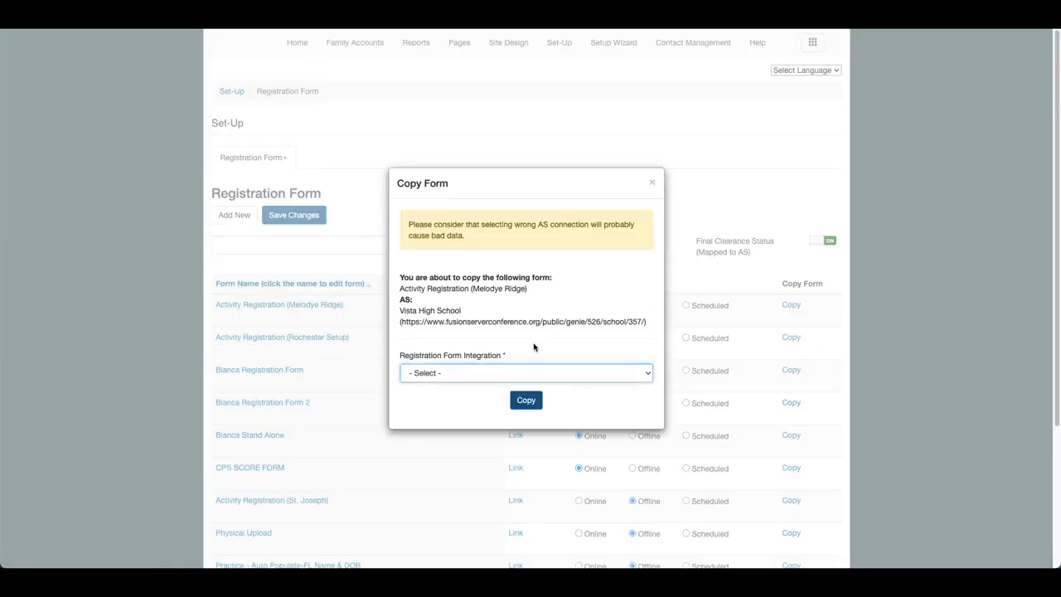
click(466, 374)
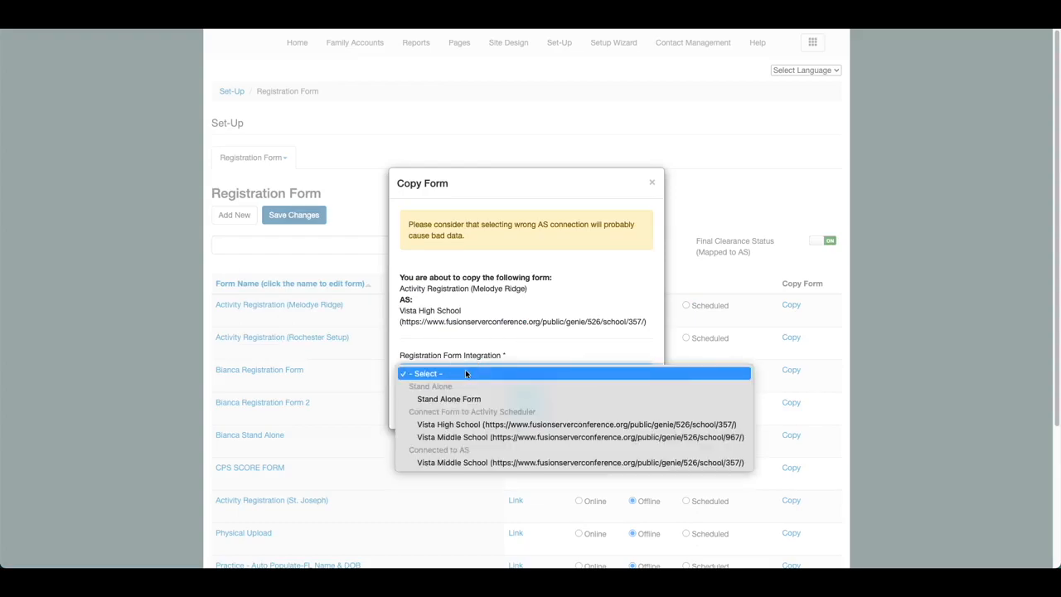
click(476, 427)
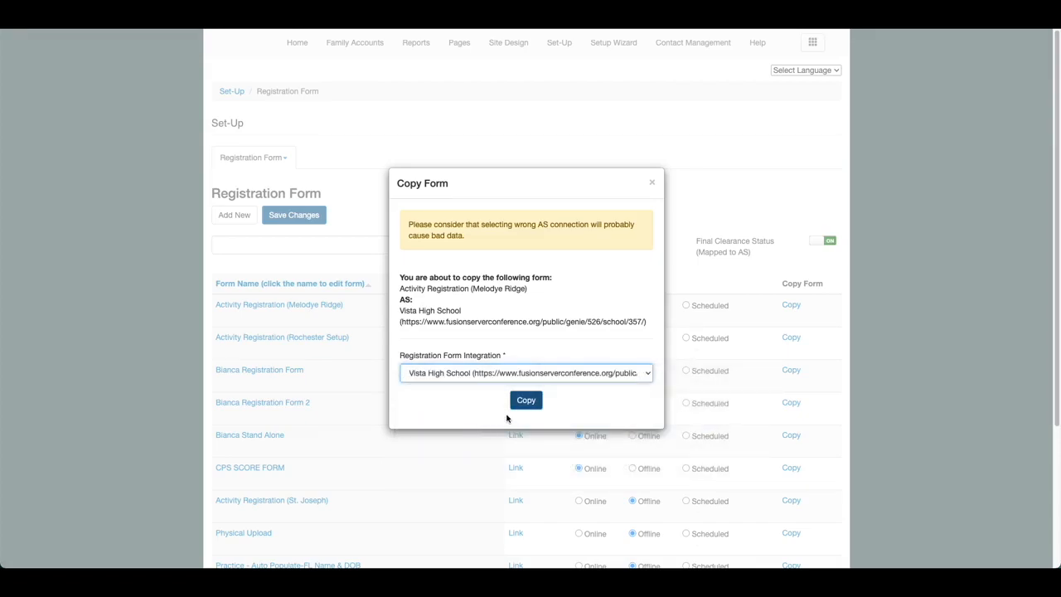
click(525, 403)
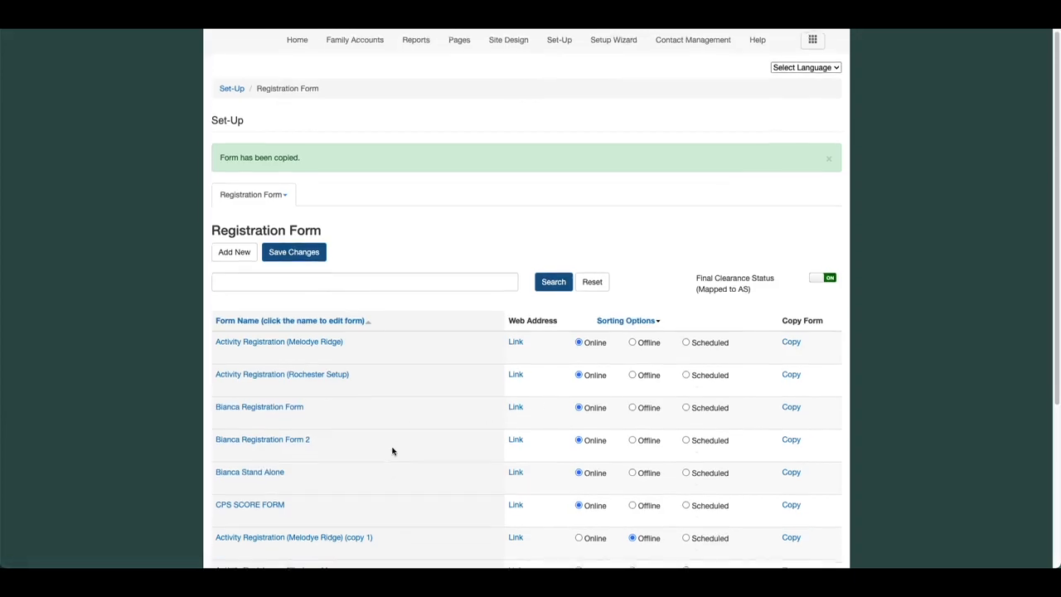
Open the copied Melodye Ridge form and rename it "Activity Registration (Melodye Ridge) 2022-23".
scroll(393, 450, down, 3)
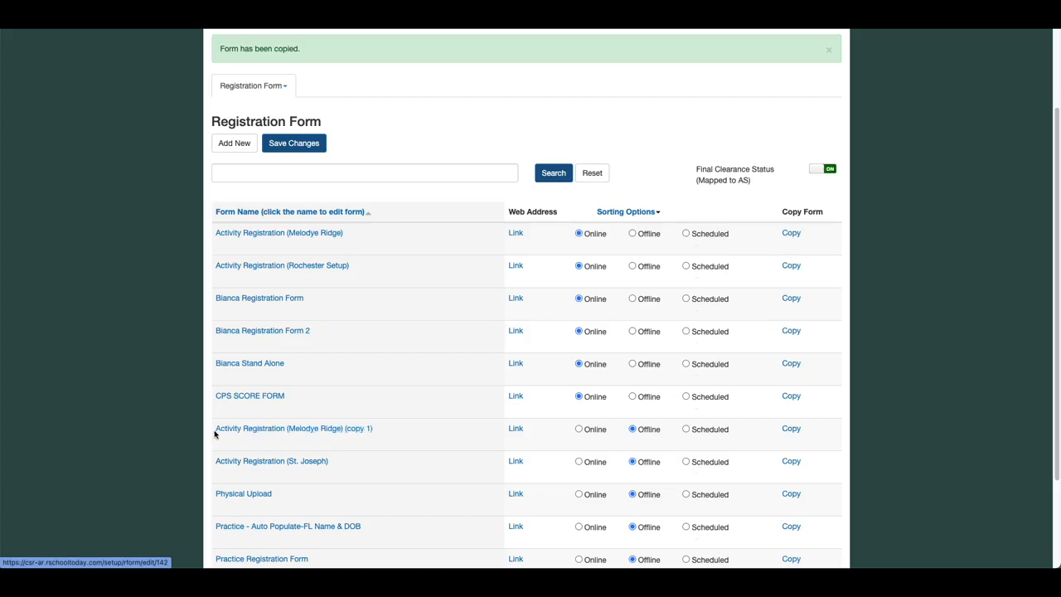
click(357, 429)
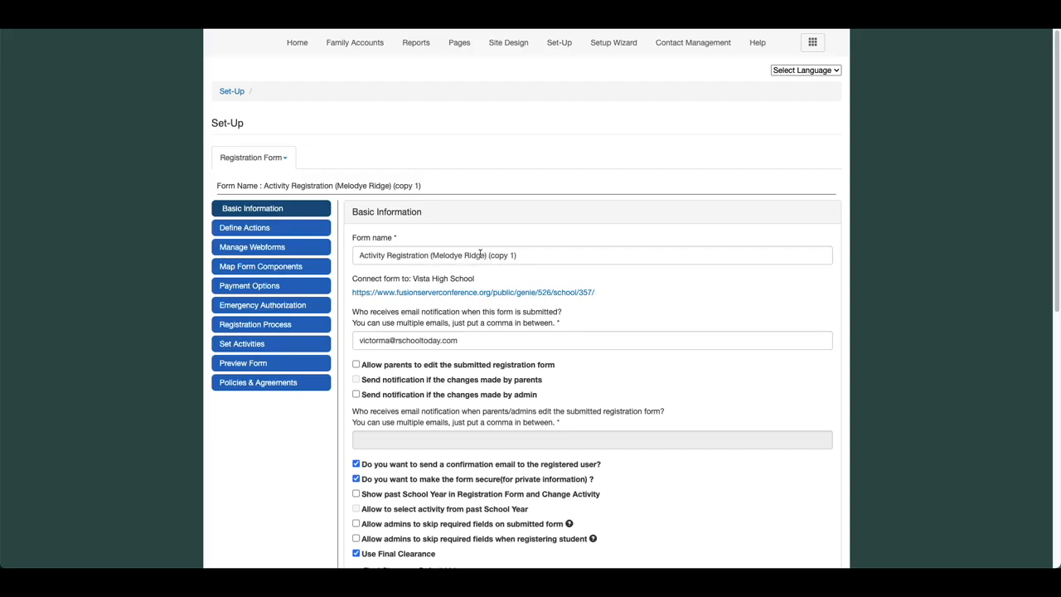
click(516, 255)
drag(490, 257, 538, 256)
key(BackSpace)
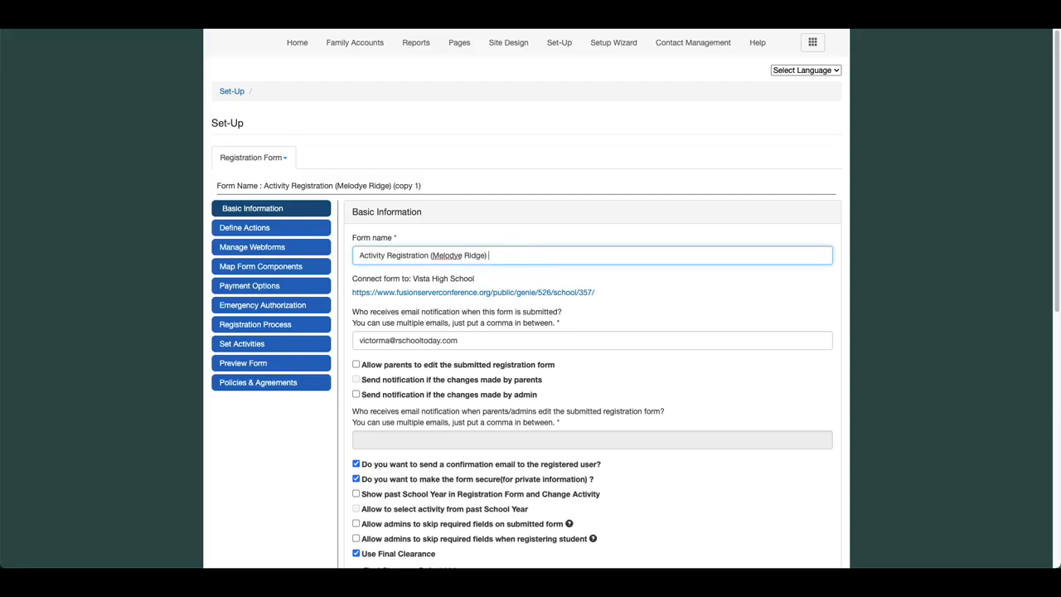
text(2022-23)
Review the copied form's basic information options and "Thank You" message, and save its settings.
scroll(463, 340, down, 3)
scroll(465, 345, down, 3)
scroll(460, 336, up, 4)
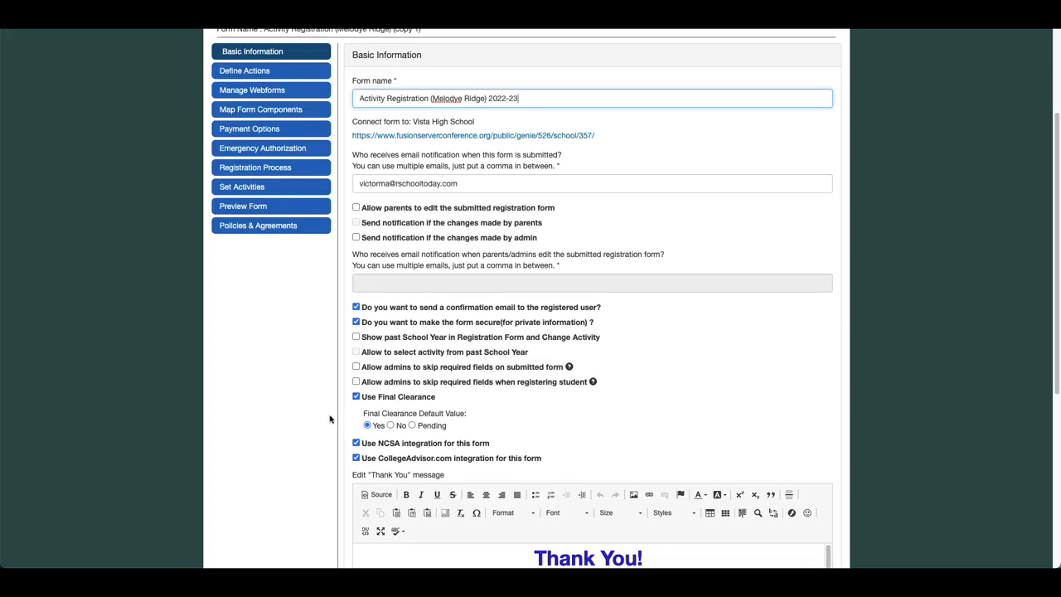
scroll(328, 418, down, 5)
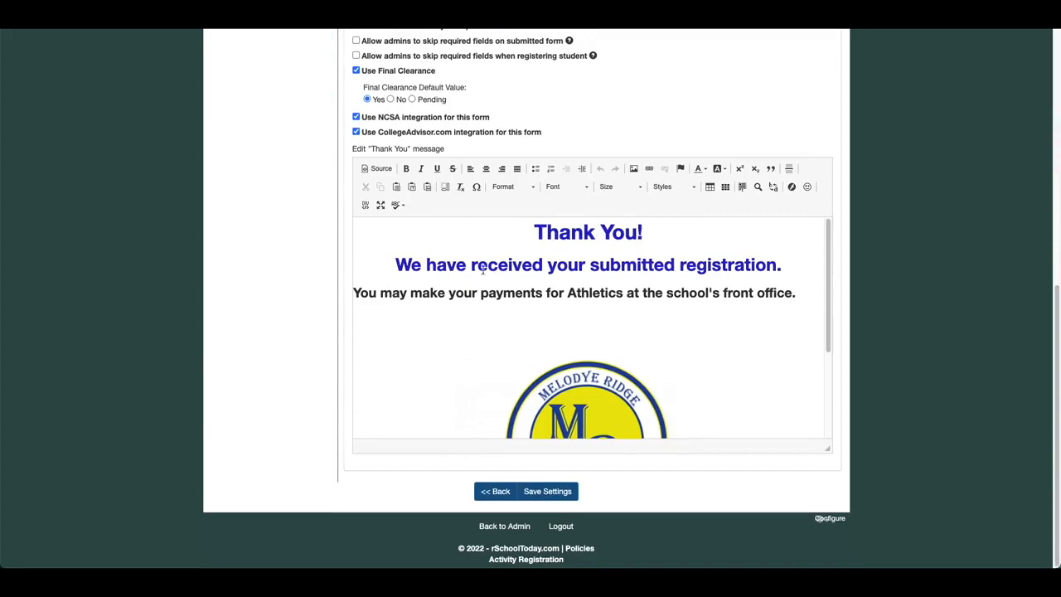
scroll(530, 356, down, 3)
scroll(522, 355, up, 3)
scroll(529, 340, down, 2)
scroll(529, 340, down, 3)
click(543, 491)
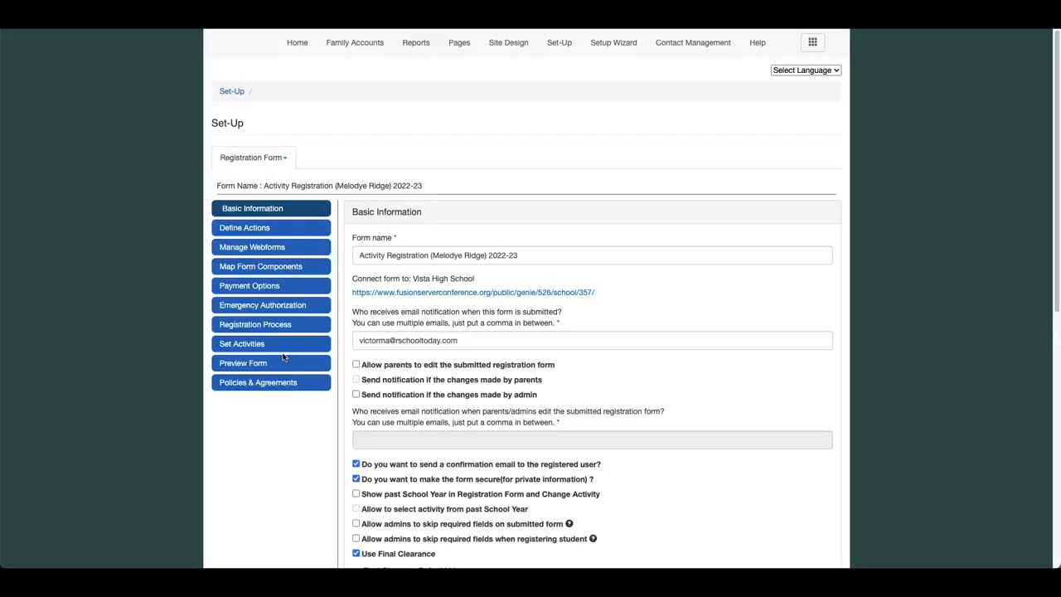
drag(359, 255, 527, 256)
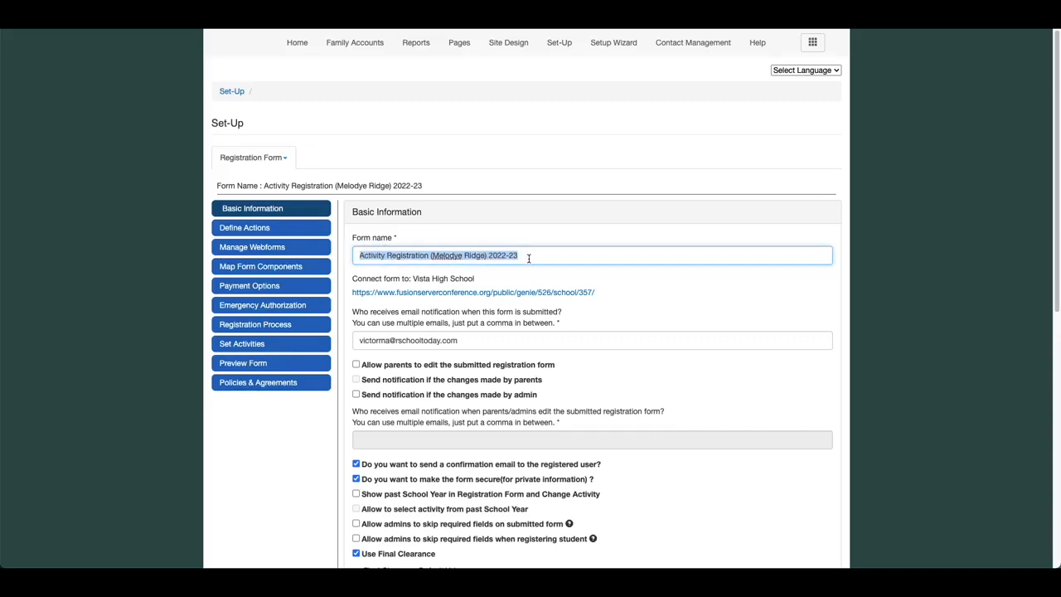
click(529, 258)
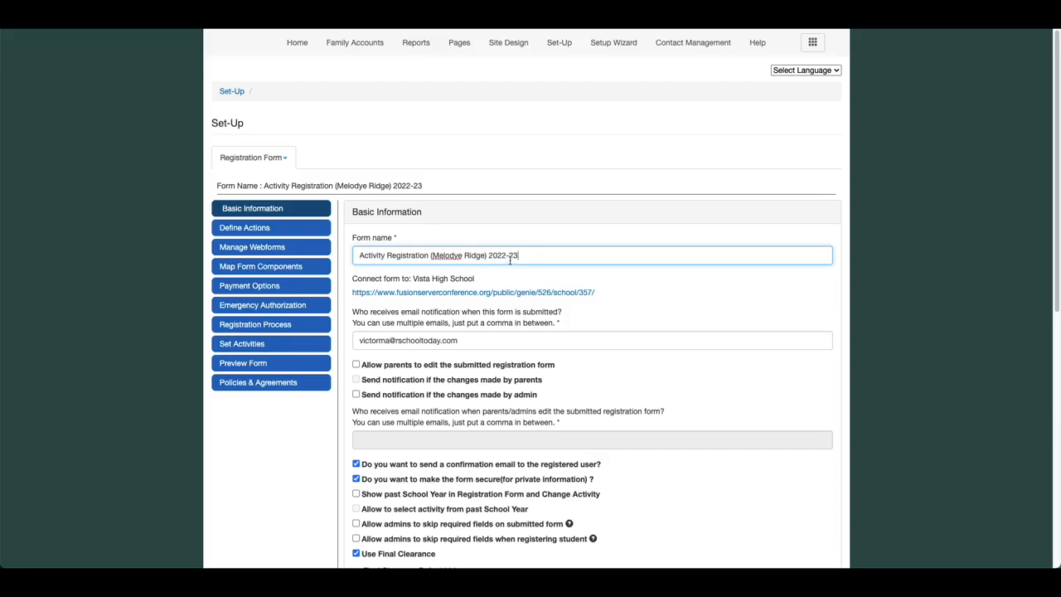
Return to the registration form list, set the original Activity Registration (Melodye Ridge) form to Offline, and save the change.
click(284, 159)
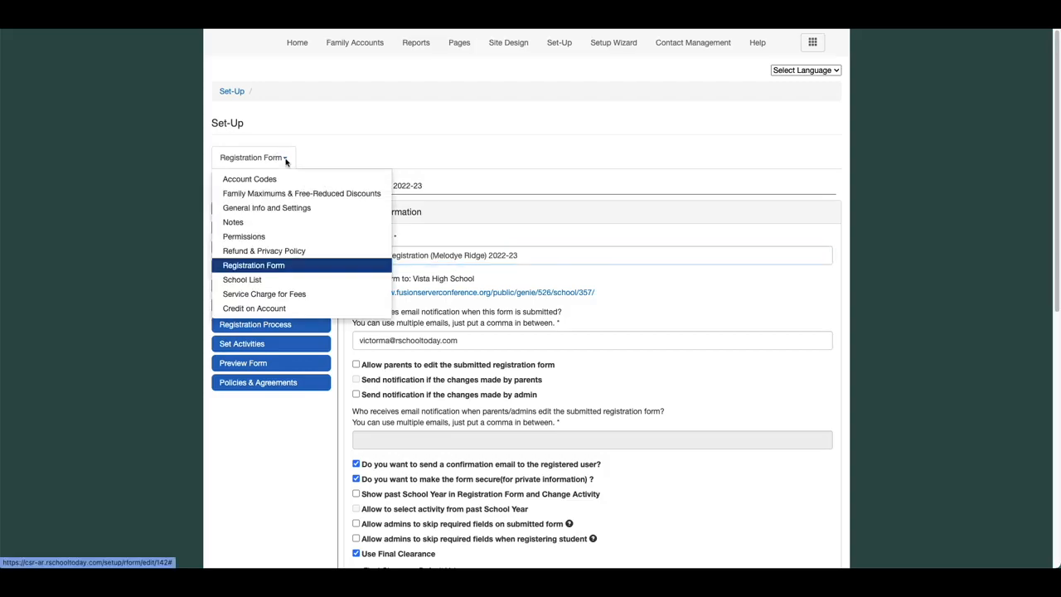
click(283, 266)
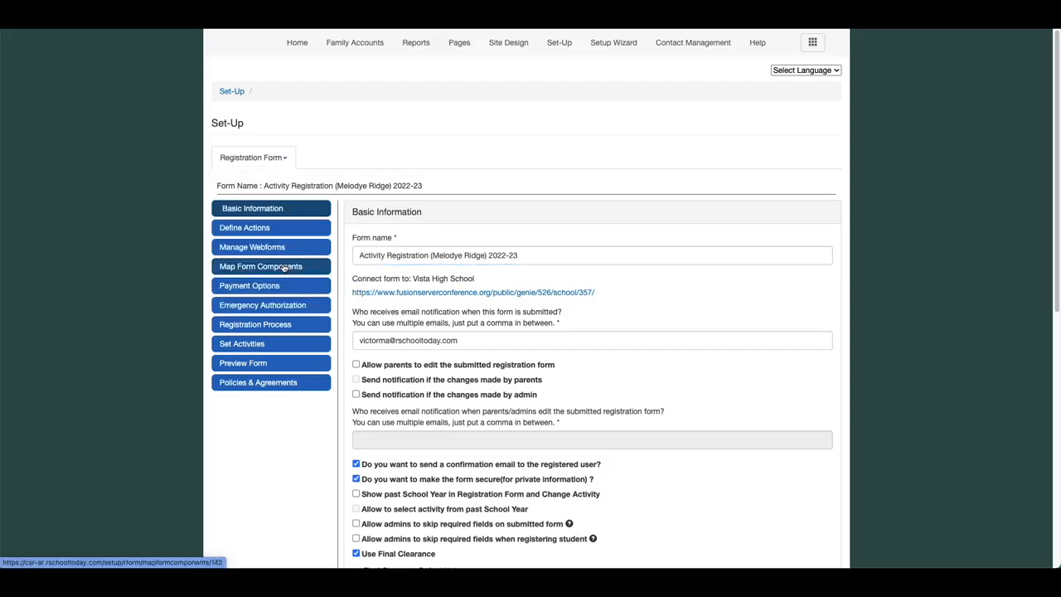
scroll(322, 471, down, 1)
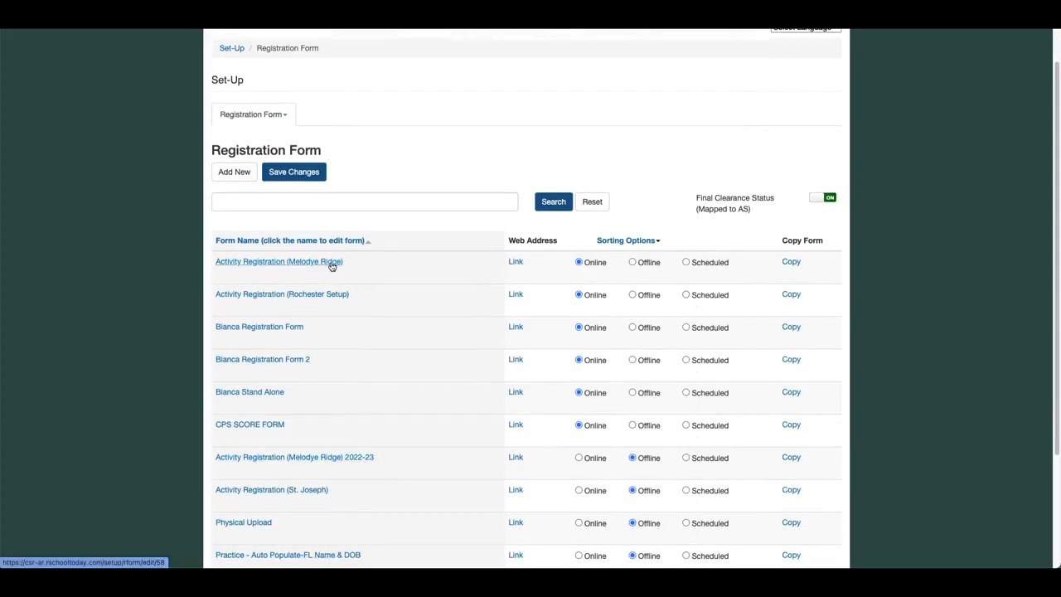
click(633, 264)
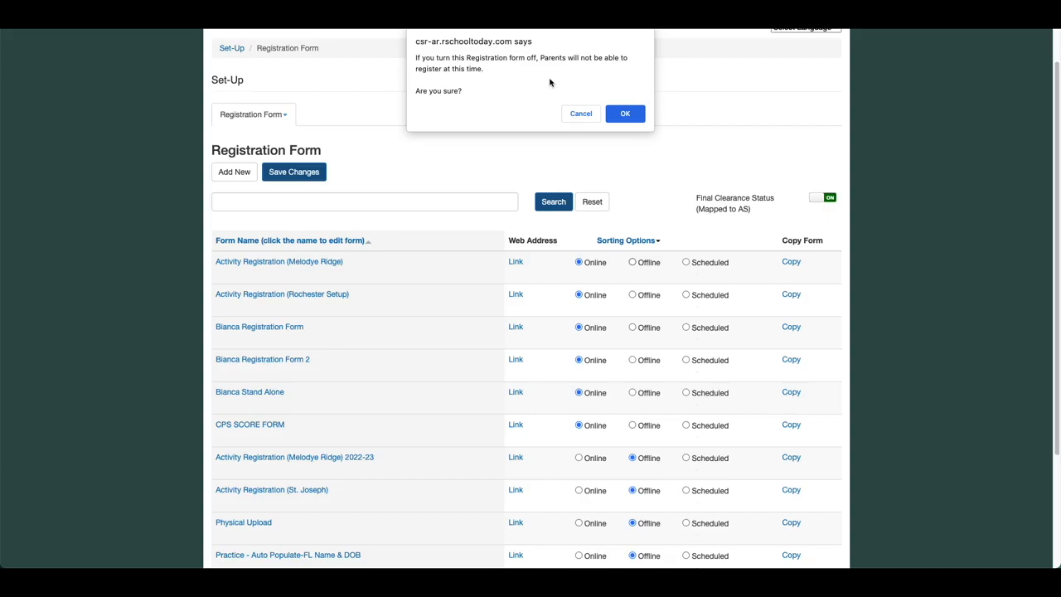
click(625, 115)
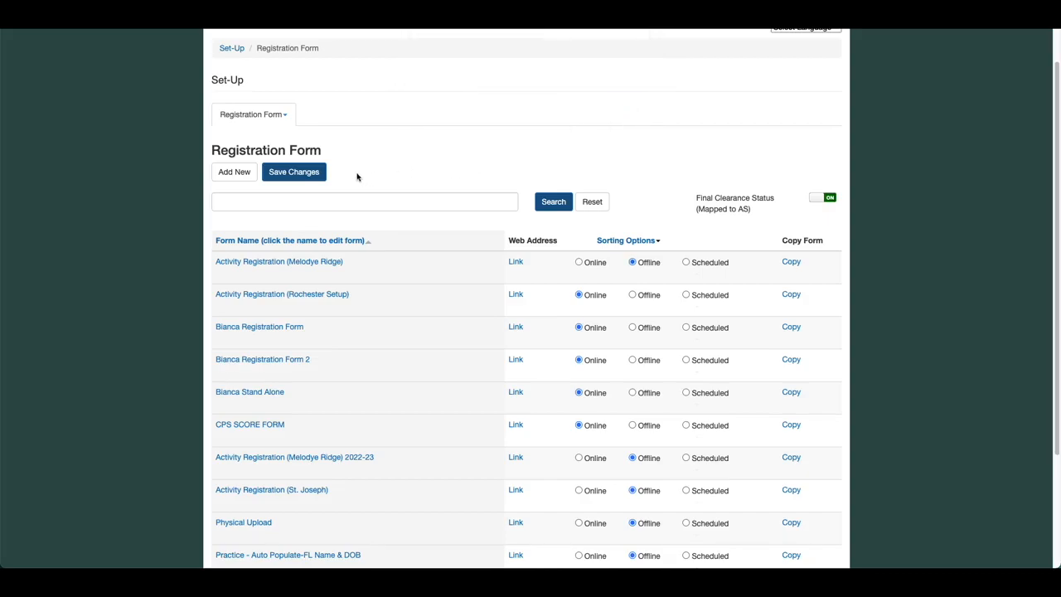
click(294, 176)
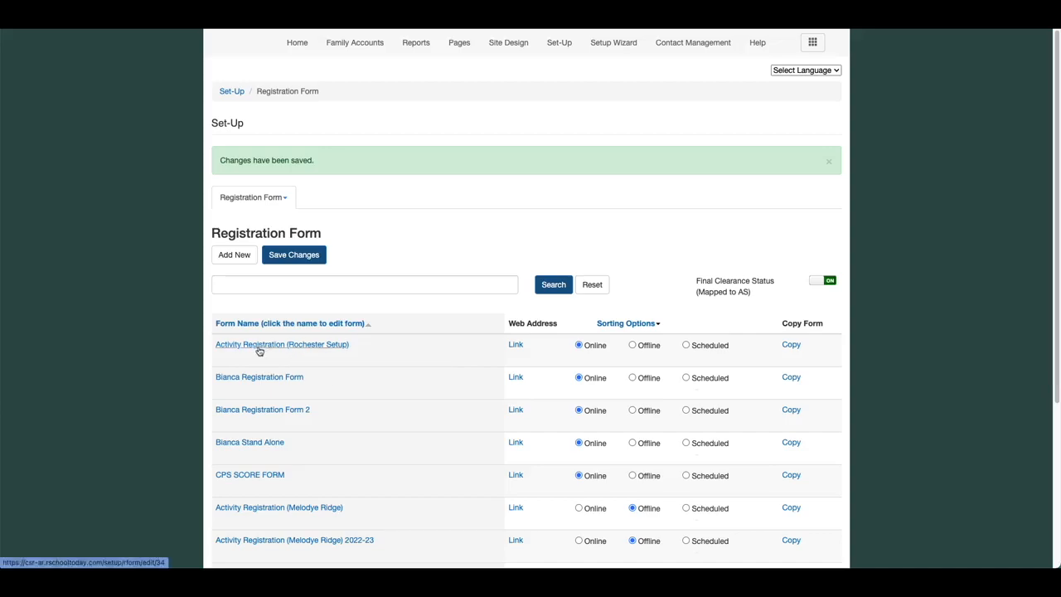
Rename the Activity Registration (Rochester Setup) form "Activity Registration (Rochester Setup) 2022-23" and save its settings.
click(331, 349)
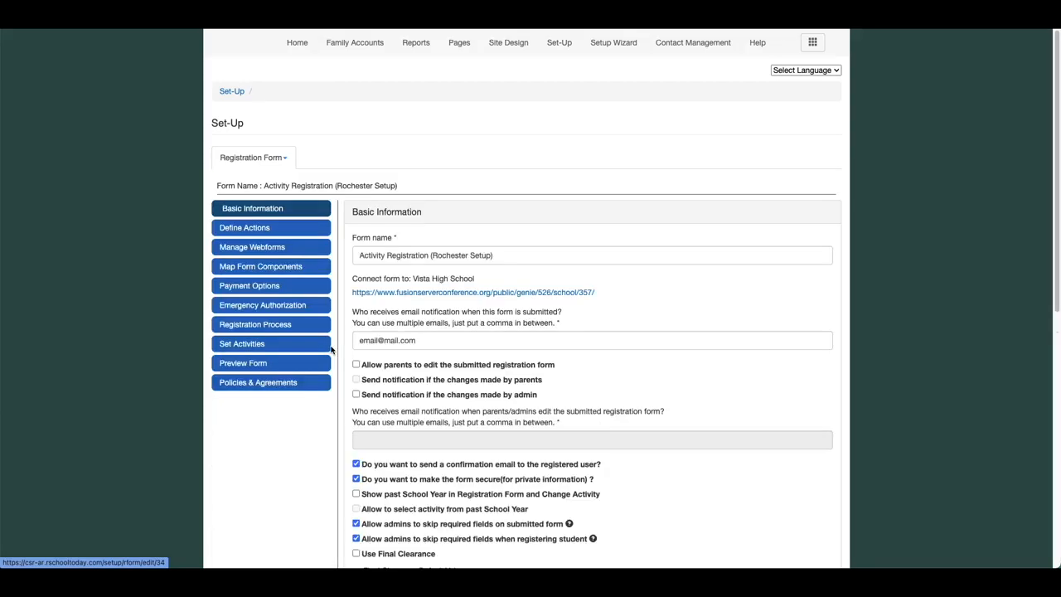
click(507, 257)
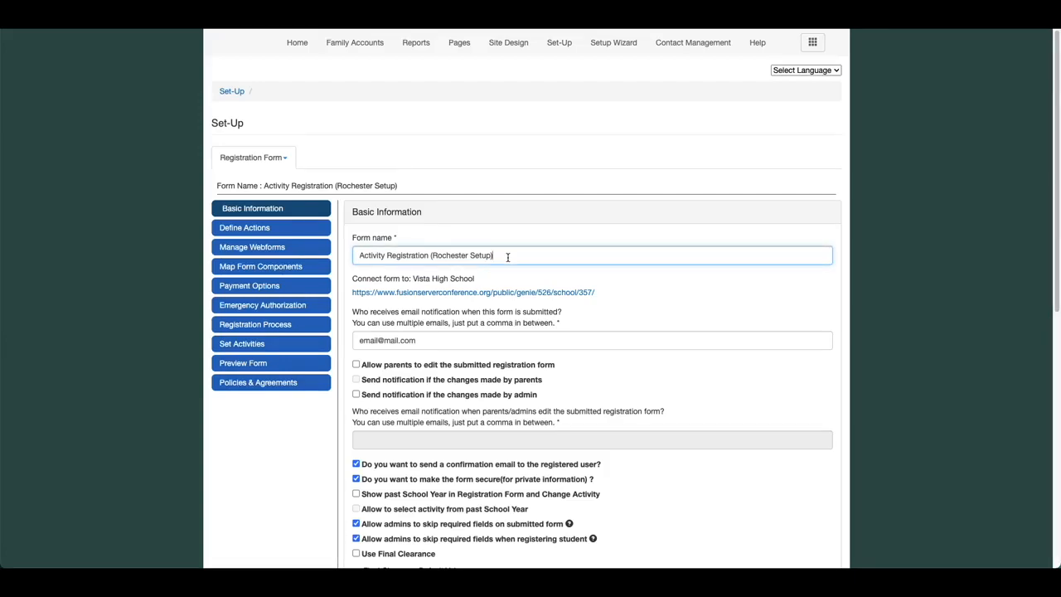
text(2022-23)
scroll(480, 325, down, 6)
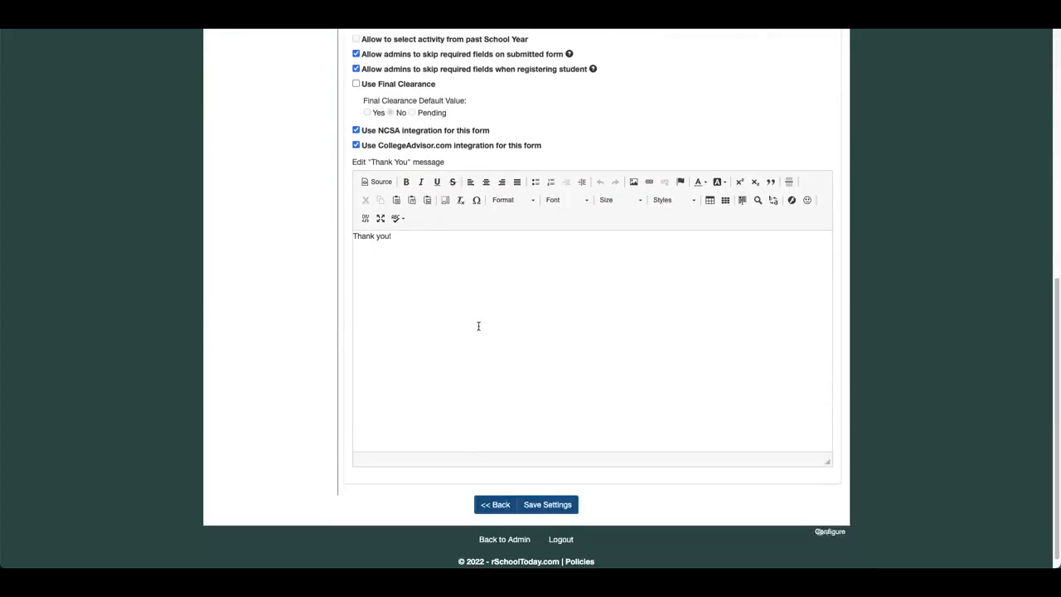
scroll(478, 326, down, 1)
click(569, 499)
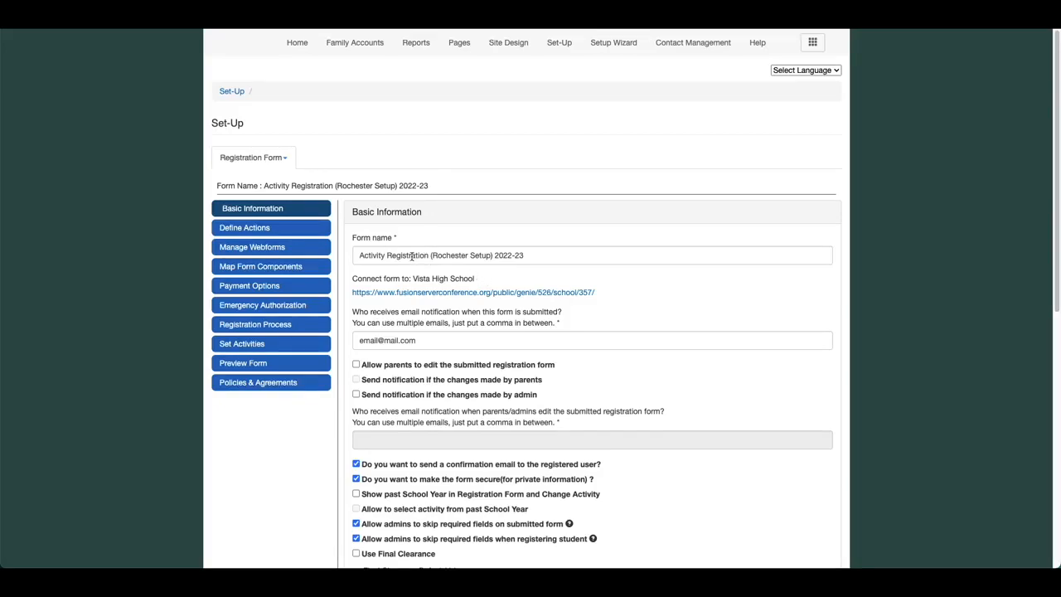
Show the Rochester Setup webform's fields as a list and turn off Prepopulate for Medical Conditions and Allergies.
click(310, 251)
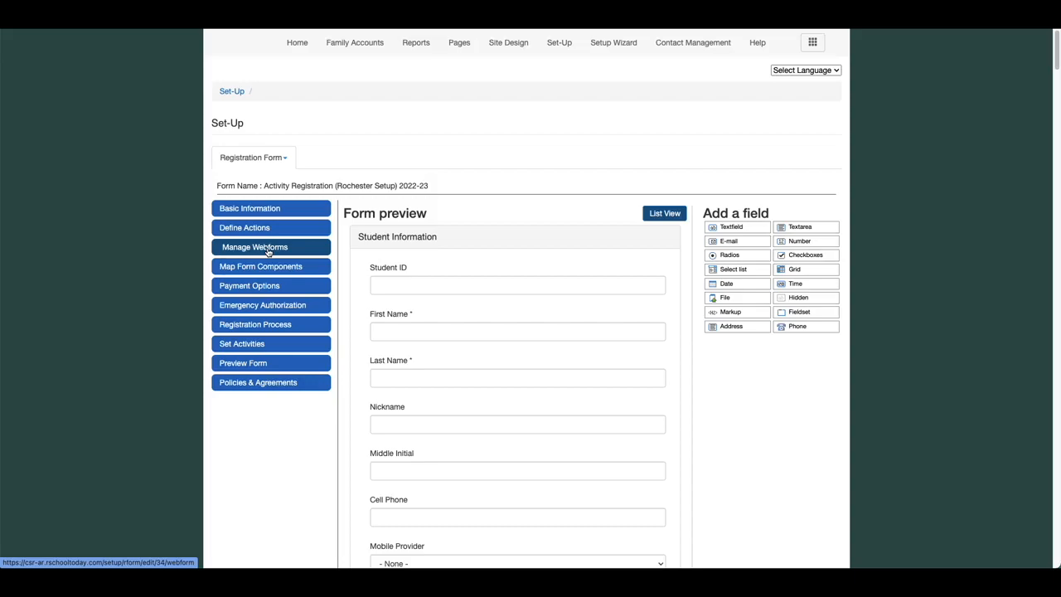
click(665, 214)
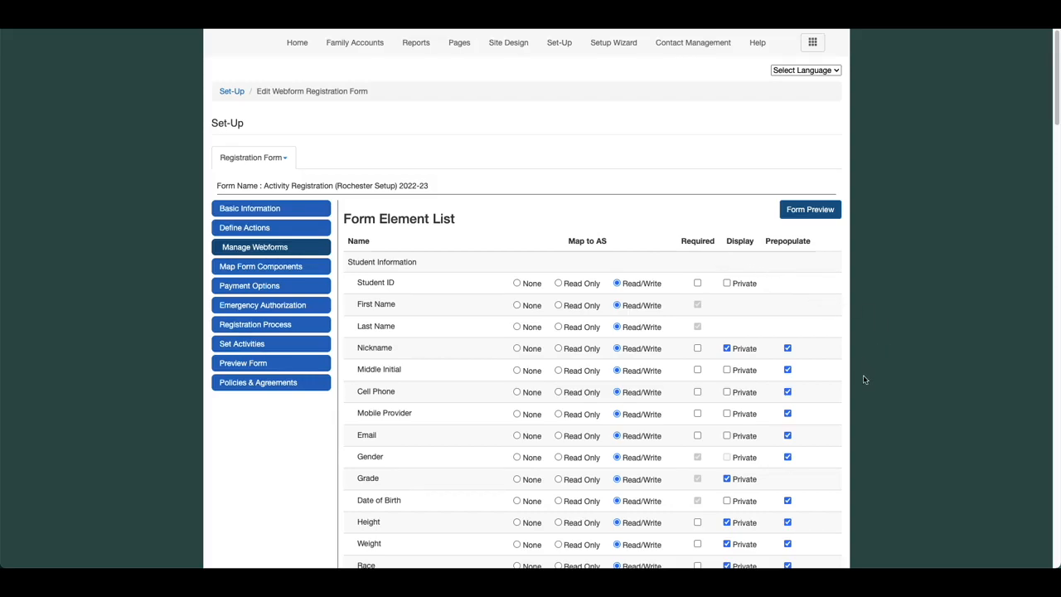
scroll(863, 375, down, 1)
scroll(866, 381, down, 6)
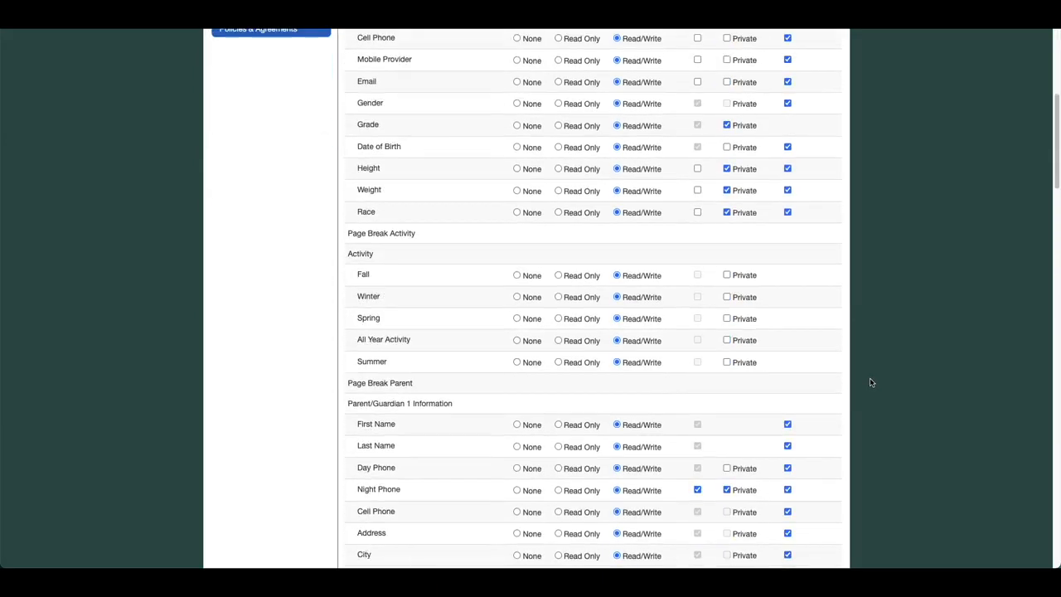
scroll(873, 383, down, 10)
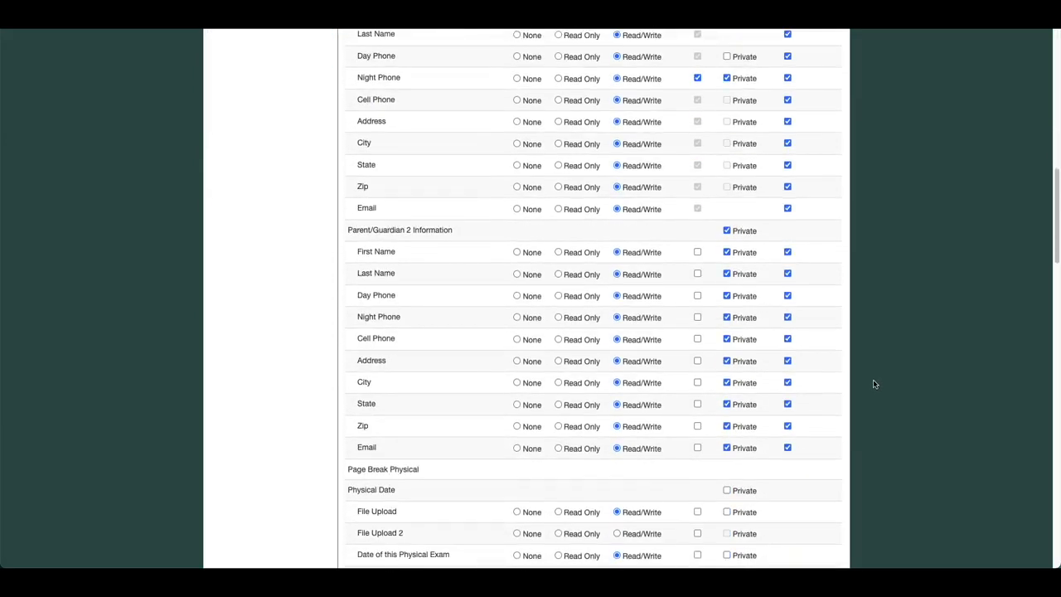
scroll(876, 384, down, 6)
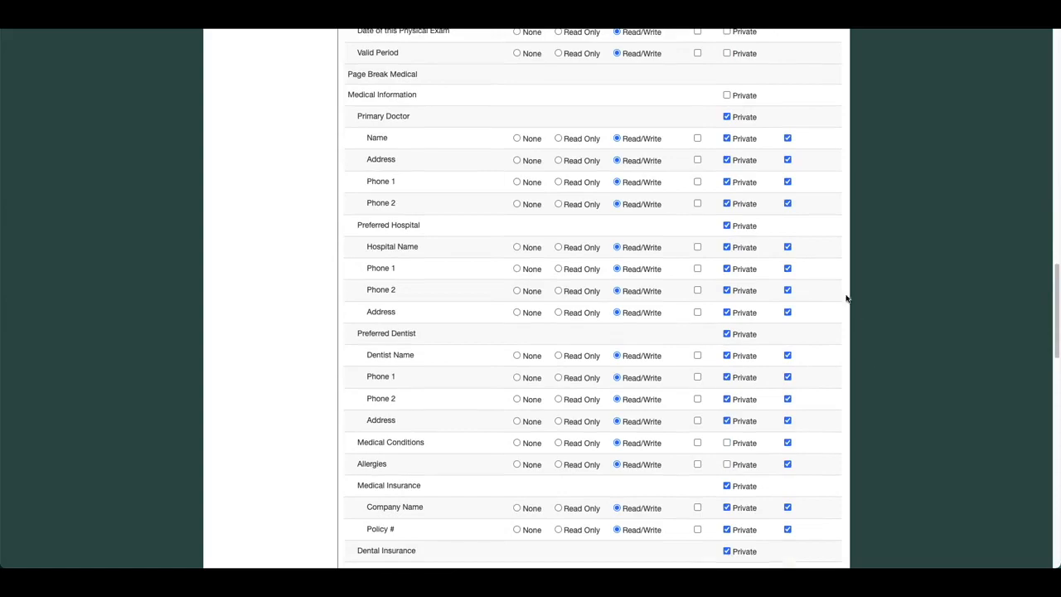
scroll(873, 367, down, 3)
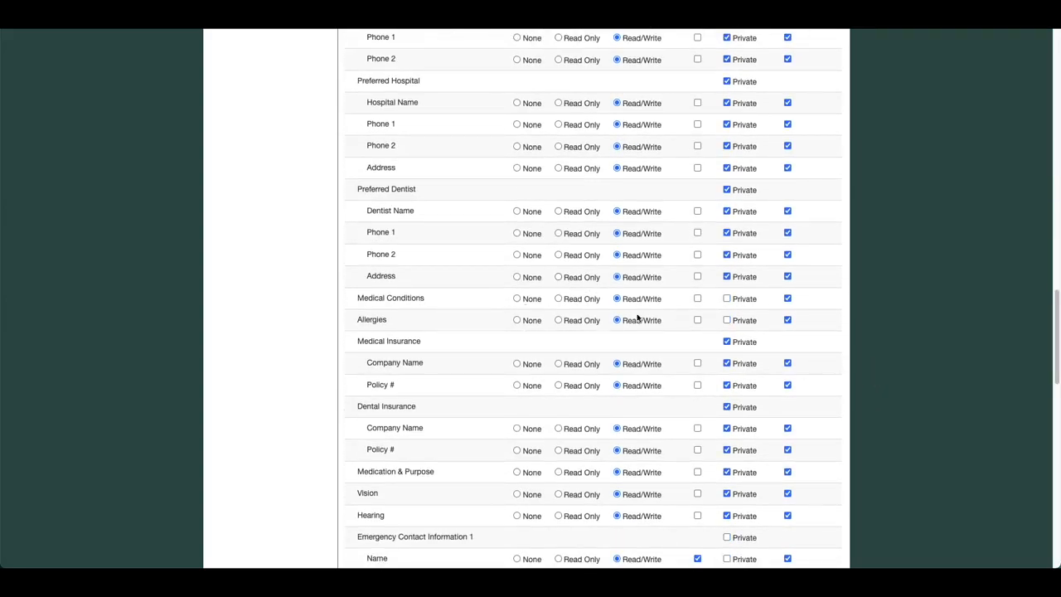
click(788, 300)
click(788, 320)
Turn off Prepopulate for the COVID-19 Vaccine Questionnaire and its two student vaccination questions, and save the webform changes.
scroll(801, 374, down, 5)
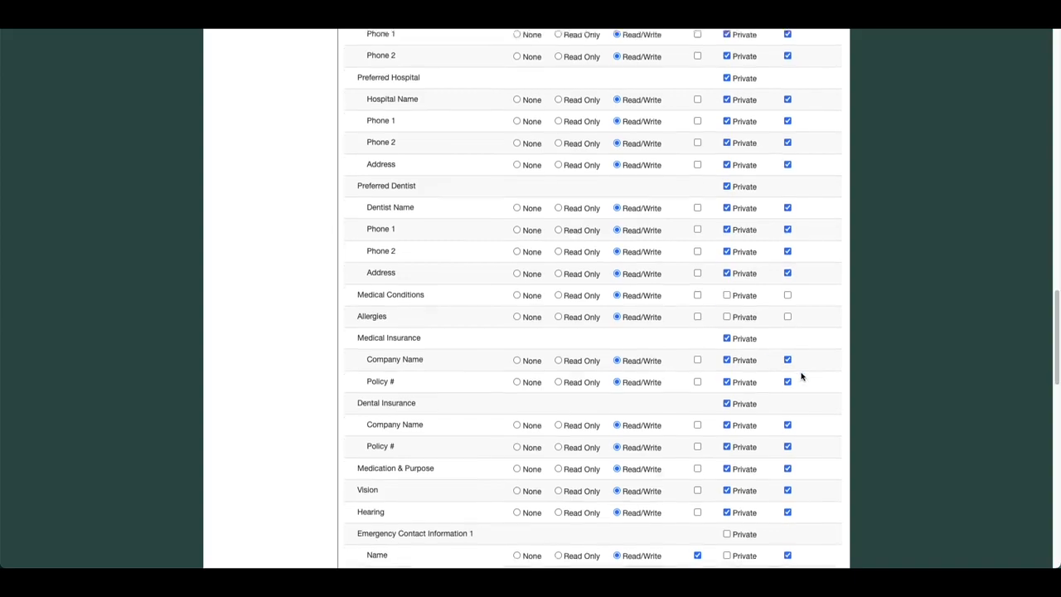
scroll(821, 406, down, 12)
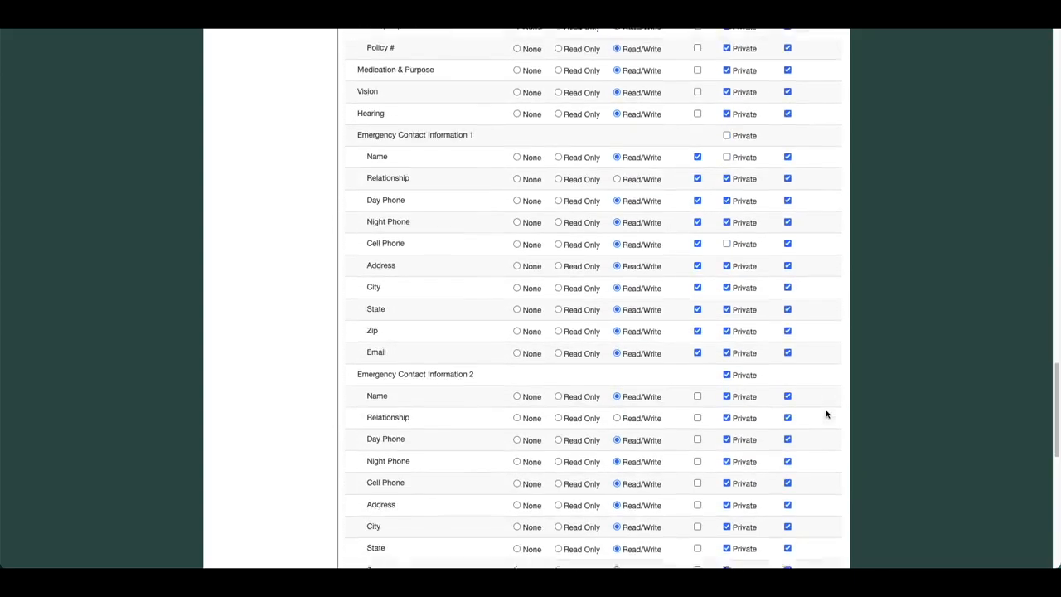
scroll(829, 414, down, 9)
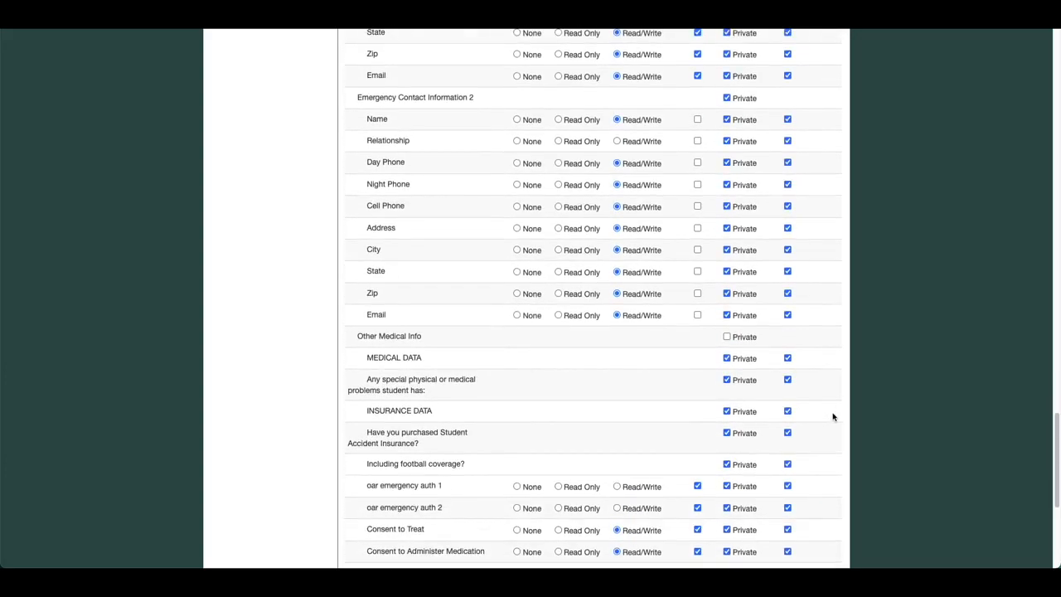
scroll(845, 427, down, 6)
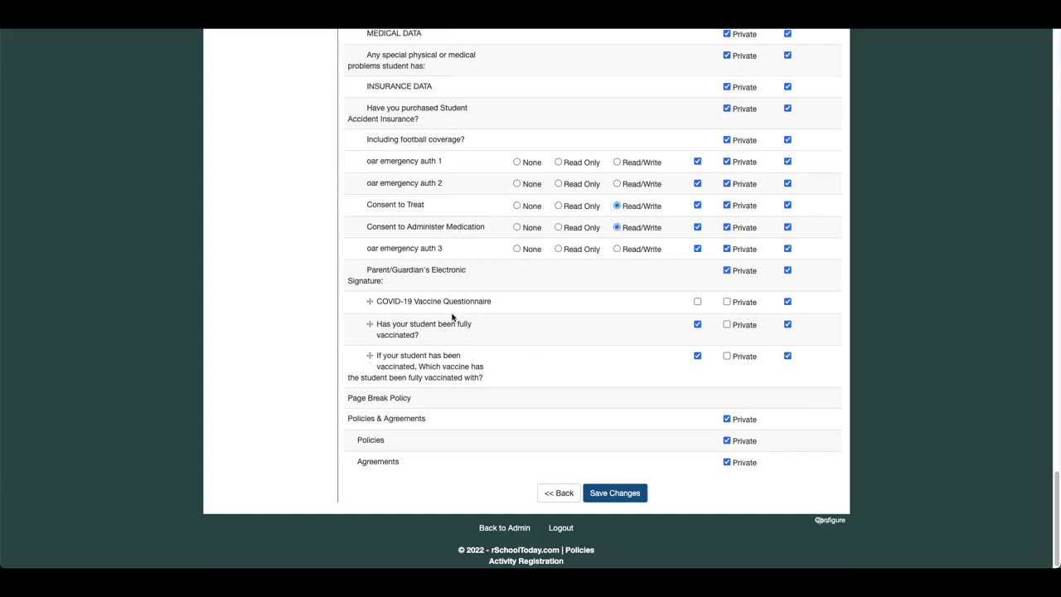
click(788, 302)
click(788, 325)
click(789, 356)
click(609, 498)
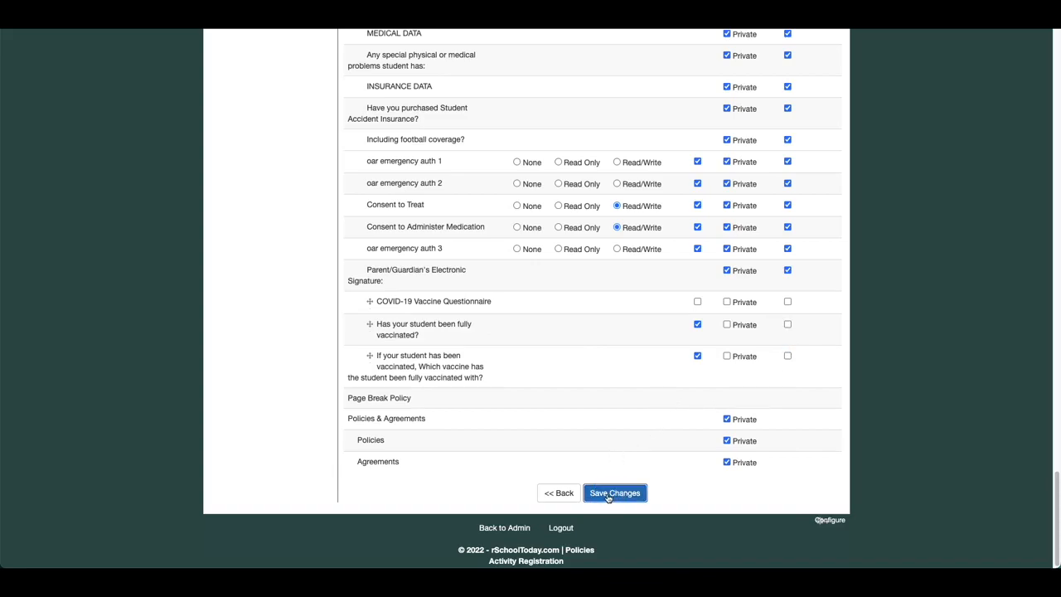